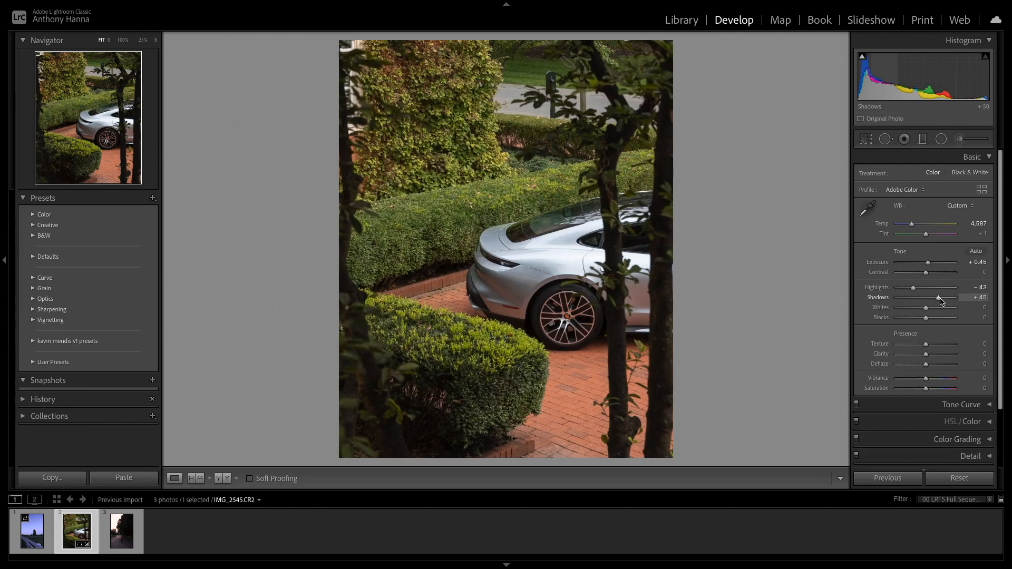
Fine-tune the photo's Shadows and Whites tone adjustments.
drag(939, 300, 930, 311)
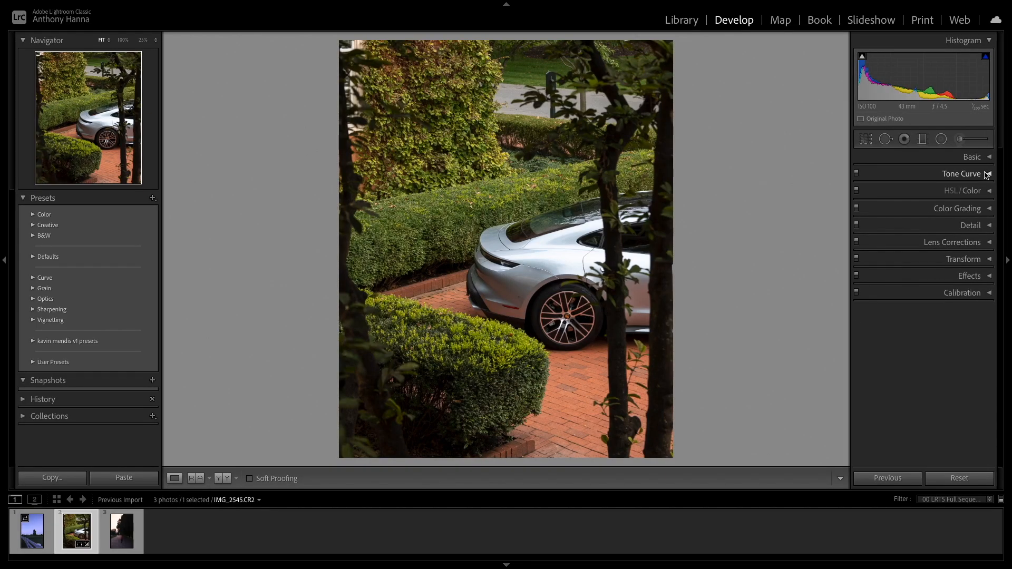
Shape the tone curve into a gentle S, with a shadow point around 66/55 and a highlight point at 175/182.
click(987, 175)
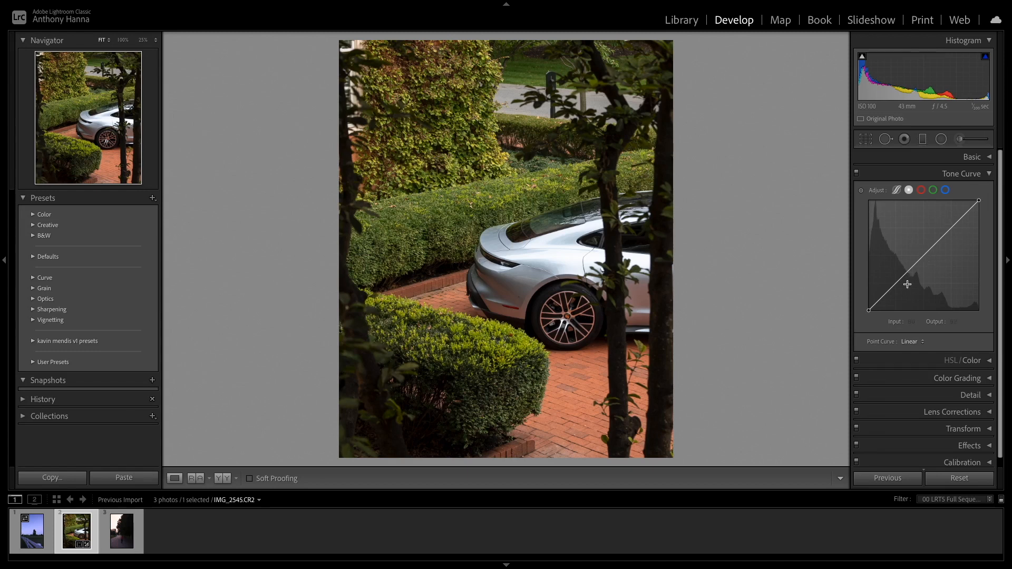
mouse_move(878, 301)
mouse_down()
mouse_move(896, 294)
mouse_move(881, 303)
mouse_up()
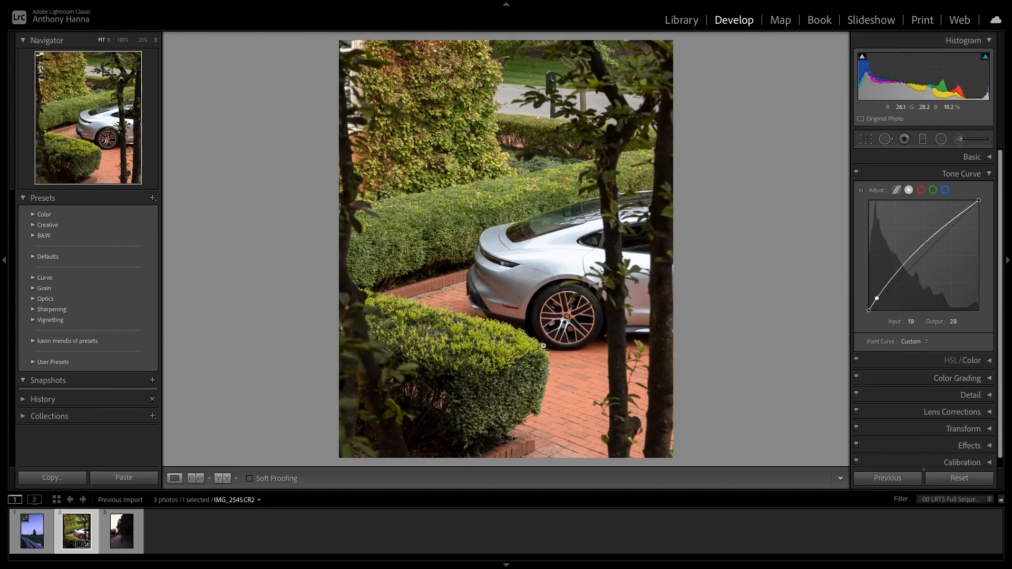
mouse_move(977, 204)
mouse_down()
mouse_move(983, 212)
mouse_move(979, 199)
mouse_move(969, 211)
mouse_up()
drag(878, 299, 898, 288)
double_click(879, 300)
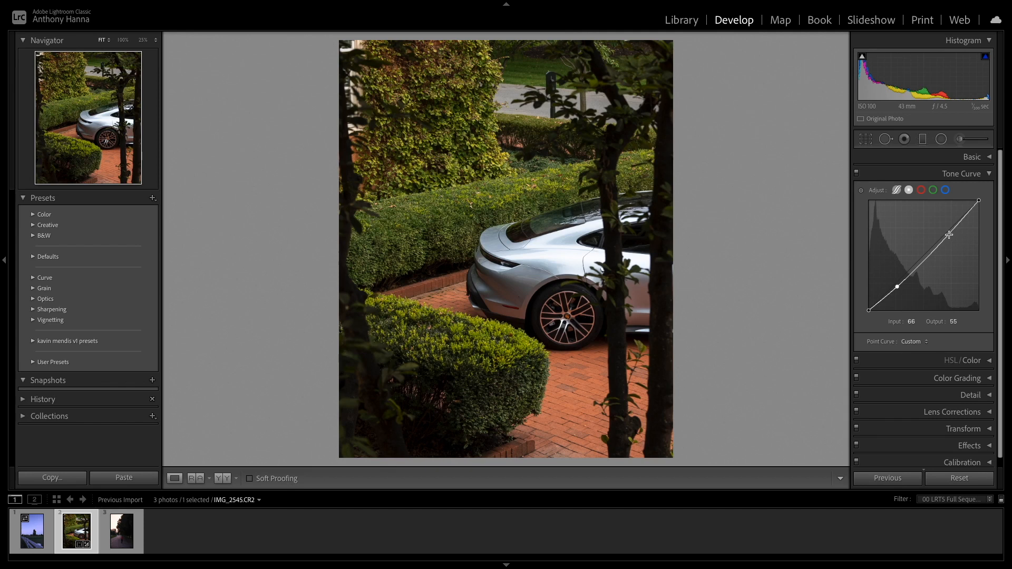
drag(949, 237, 944, 232)
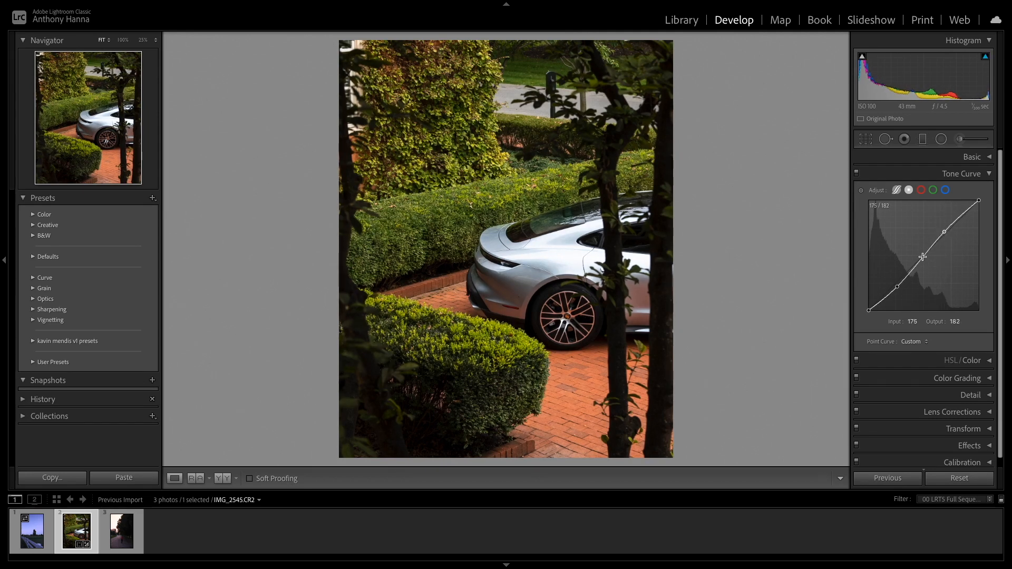
drag(899, 285, 898, 291)
Lift the tone curve's black point to an output of 10 and fine-tune the shadow point.
drag(869, 310, 835, 287)
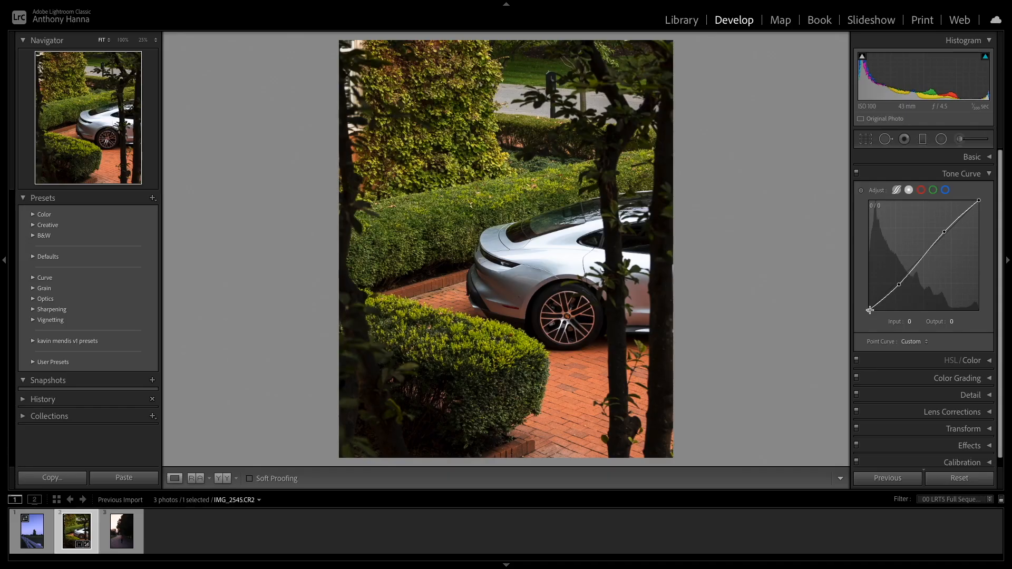
drag(869, 311, 867, 308)
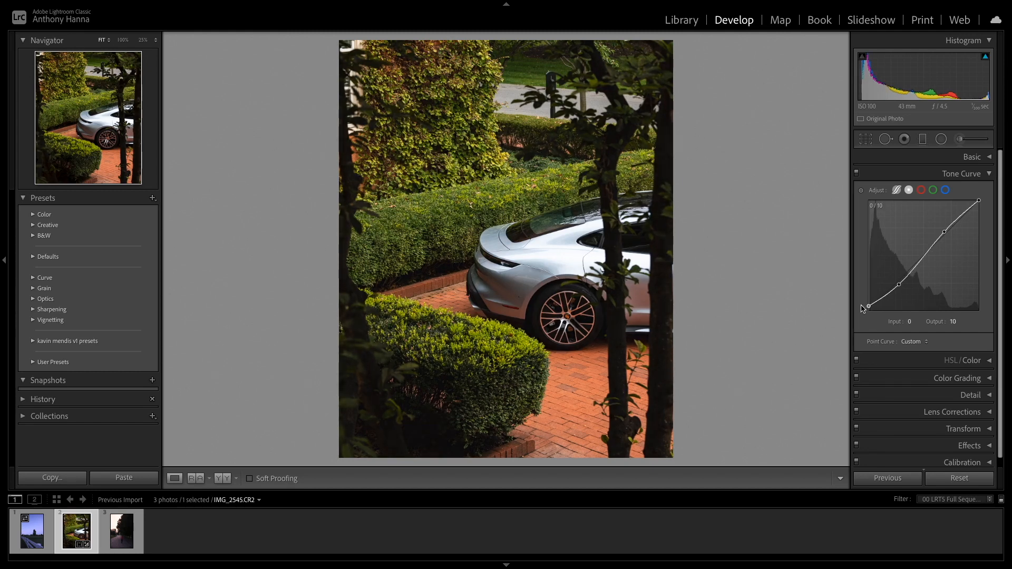
drag(899, 284, 898, 286)
click(973, 173)
Adjust the photo's greens to Hue +17, Saturation -35 and Luminance -16.
click(990, 191)
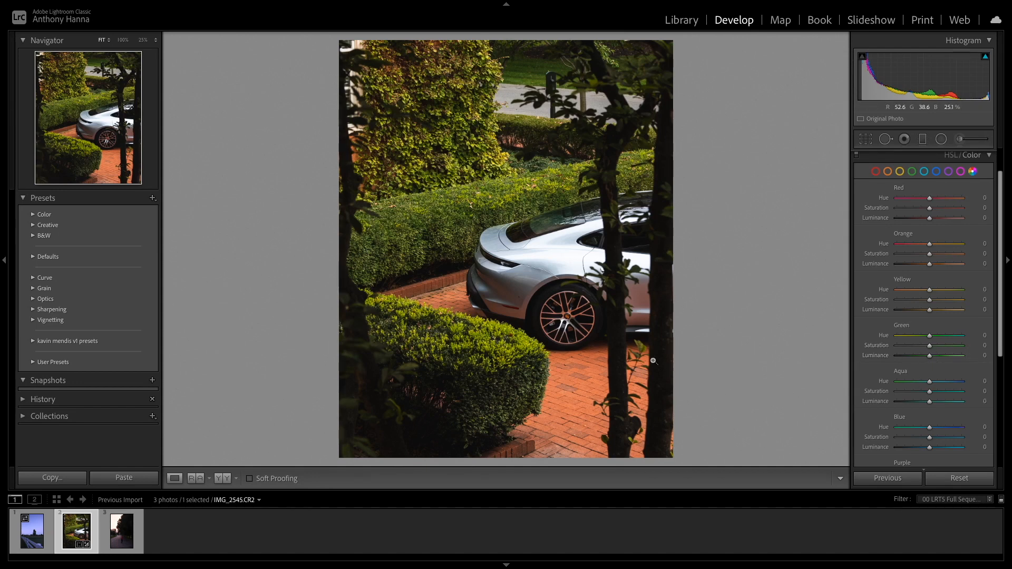
drag(930, 346, 931, 346)
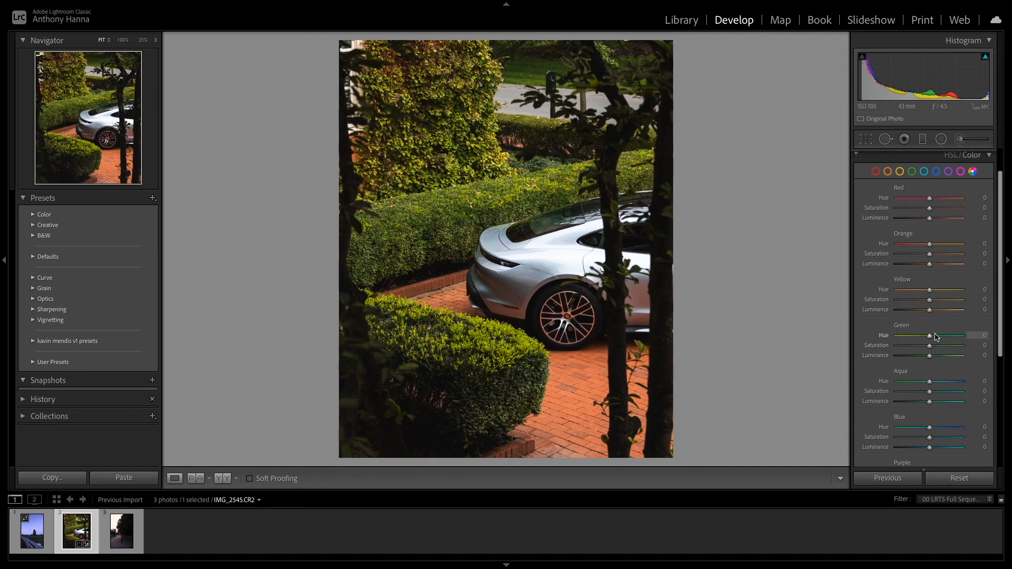
scroll(955, 241, up, 2)
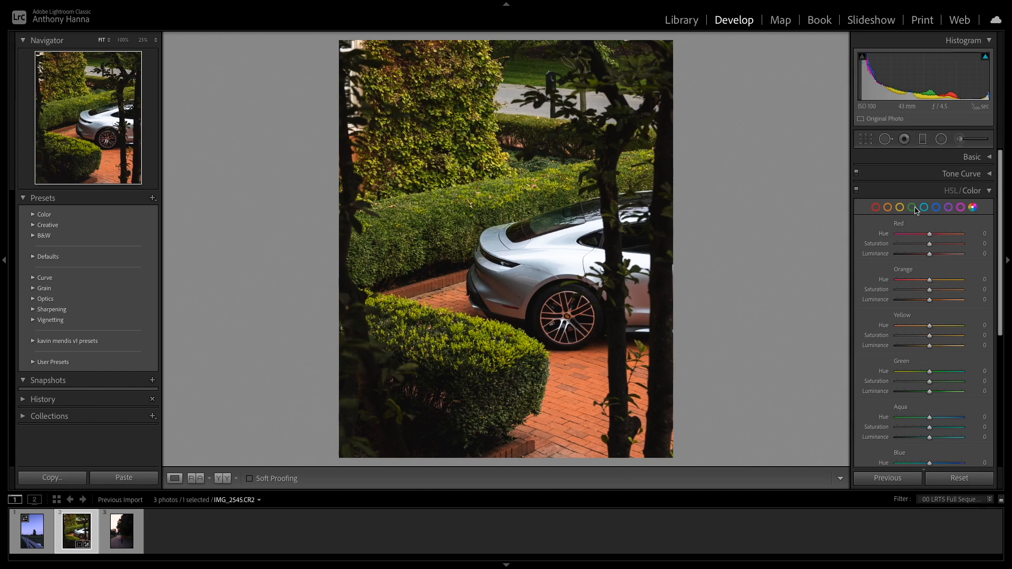
click(913, 208)
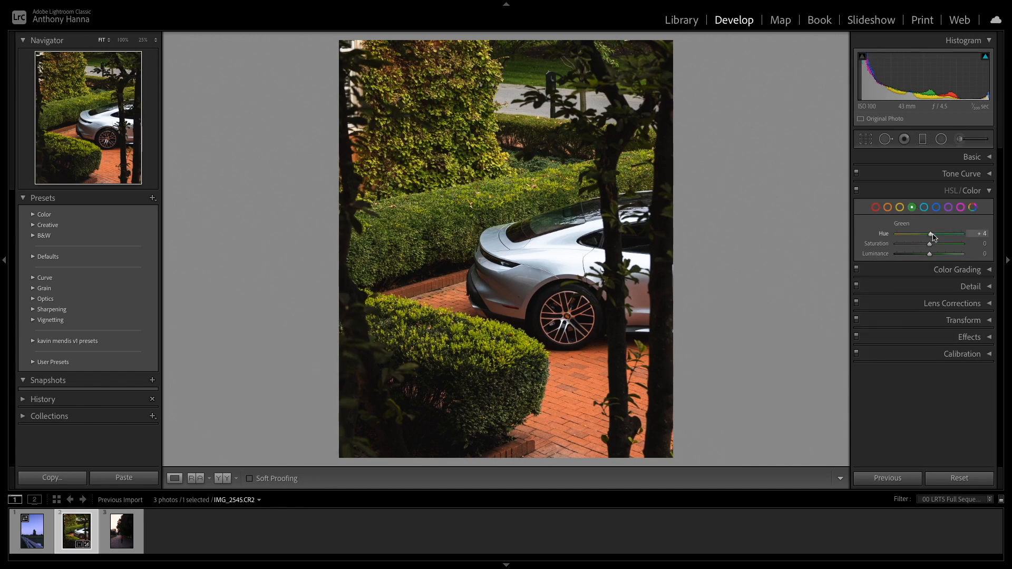
drag(955, 239, 983, 241)
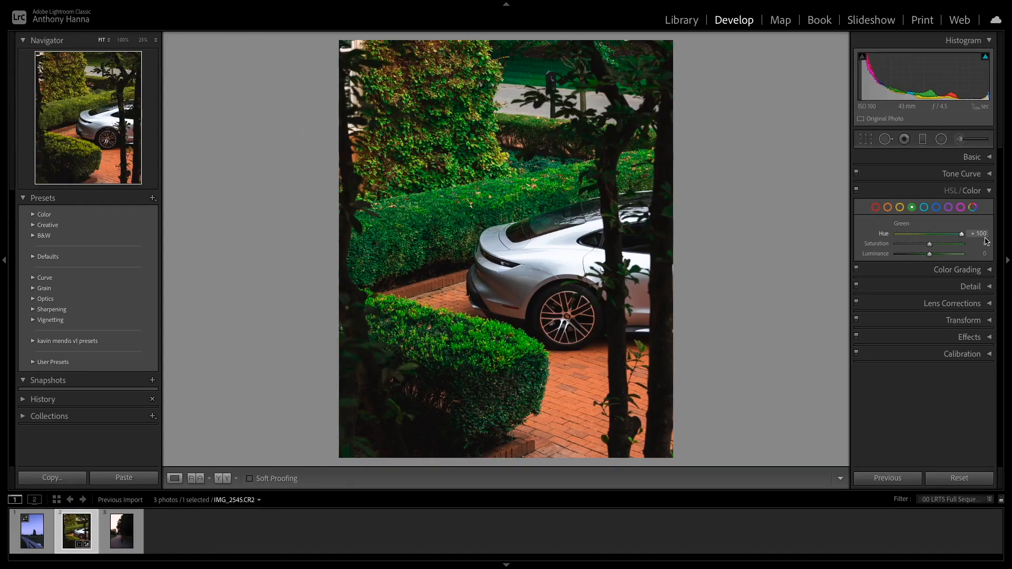
drag(986, 241, 874, 244)
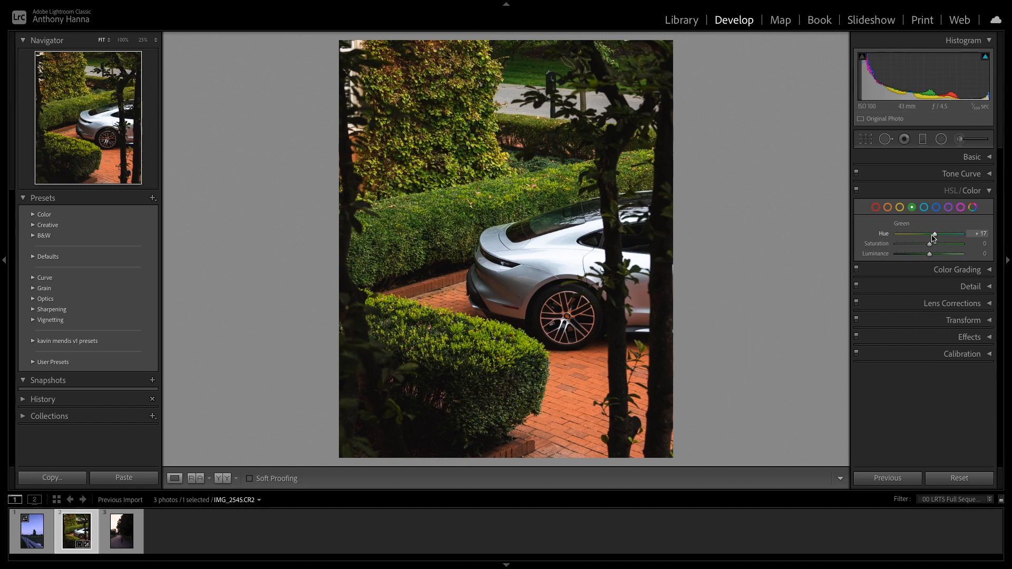
mouse_move(932, 246)
mouse_down()
mouse_move(910, 250)
mouse_move(924, 249)
mouse_up()
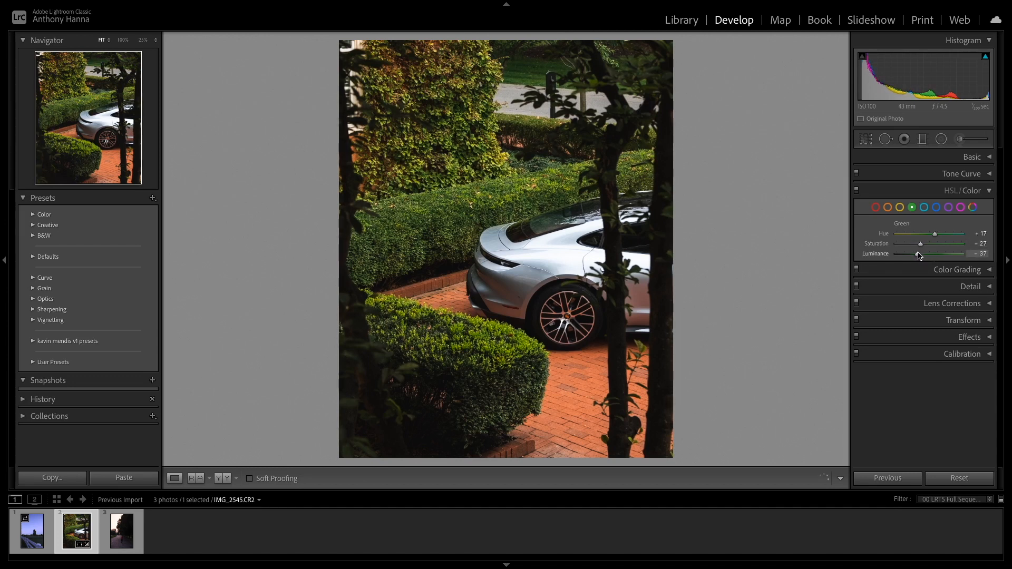
mouse_move(935, 255)
mouse_down()
mouse_move(968, 253)
mouse_move(839, 253)
mouse_move(968, 253)
mouse_move(926, 255)
mouse_up()
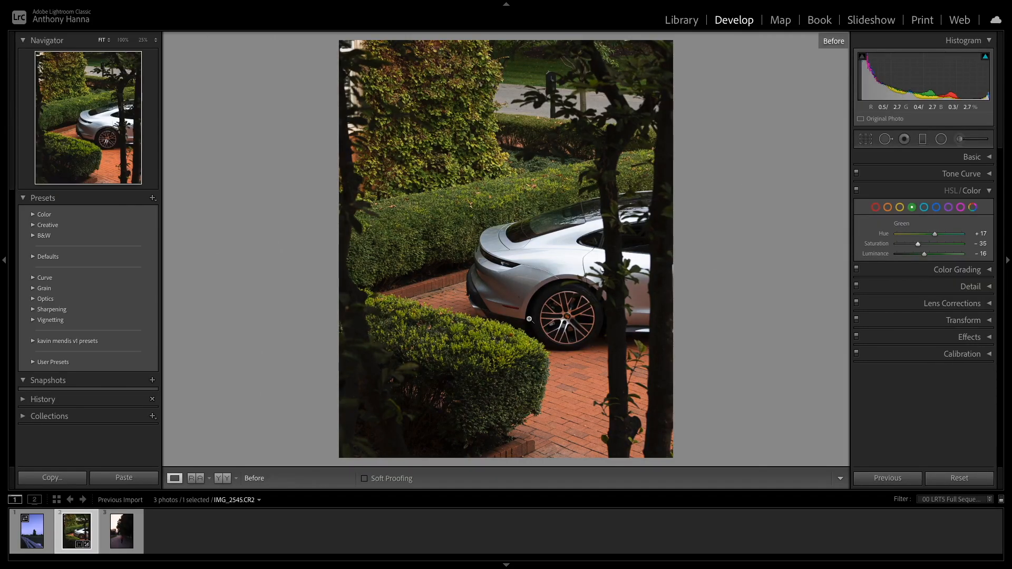
Compare the edited photo repeatedly with its before version to judge the color changes.
key(backslash)
key(backslash)
key(backslash)
key(backslash)
key(backslash)
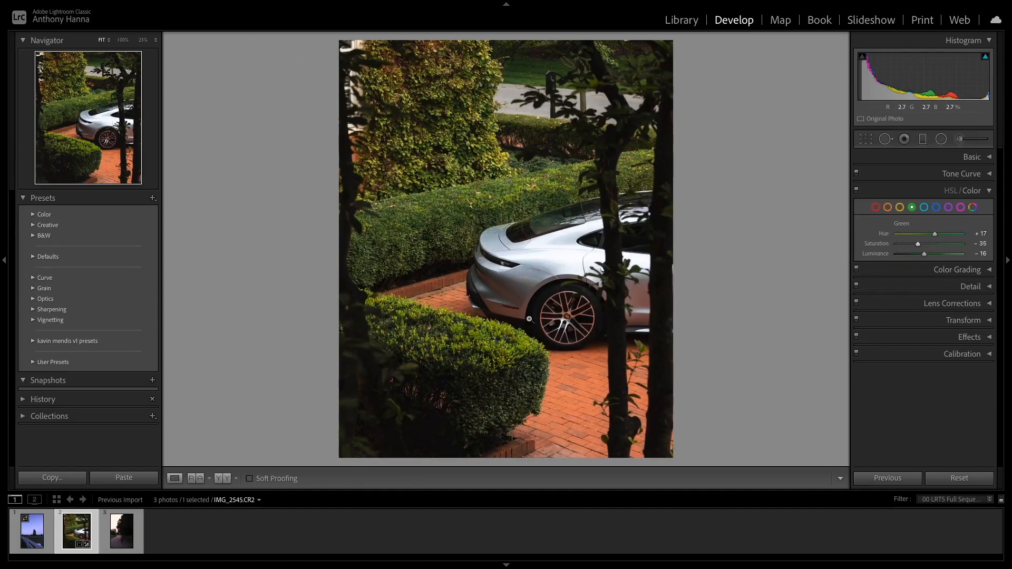
key(backslash)
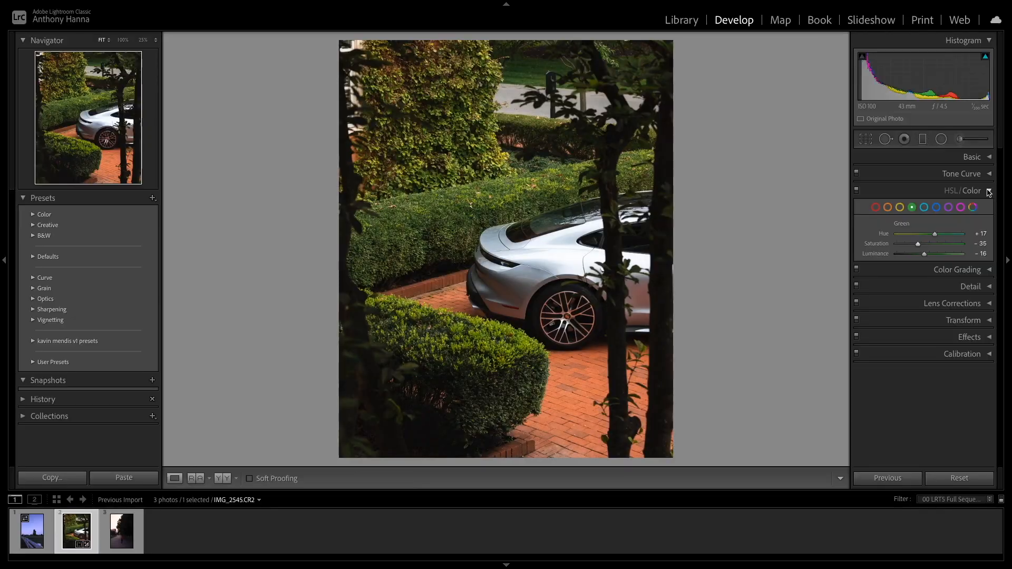
key(backslash)
key(backslash)
key(backslash)
key(backslash)
key(backslash)
key(backslash)
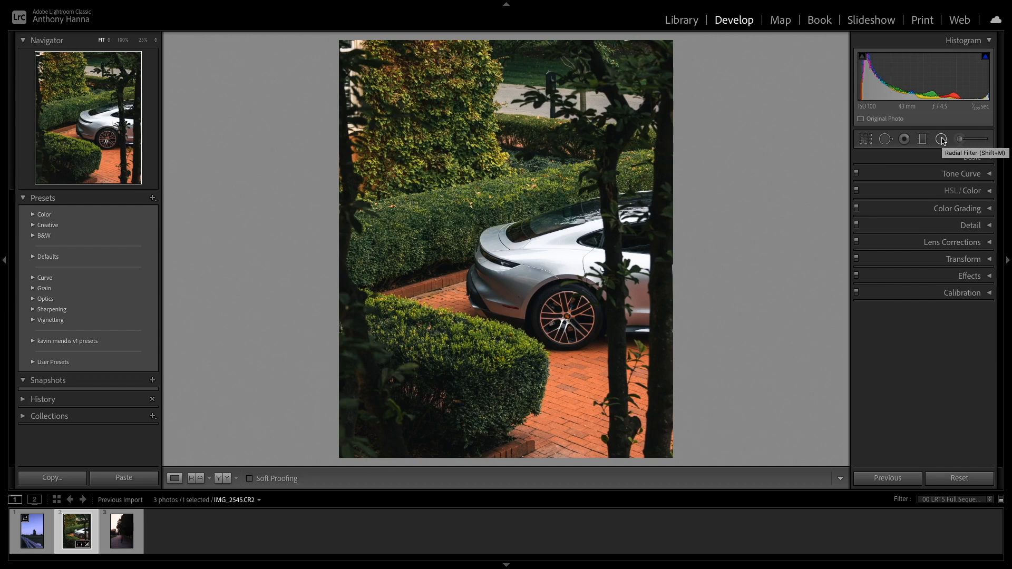
Draw a large oval radial filter centered on the car and set its exposure to -0.27 to darken the surroundings.
click(942, 139)
drag(442, 85, 313, 305)
drag(442, 84, 508, 256)
drag(637, 256, 656, 252)
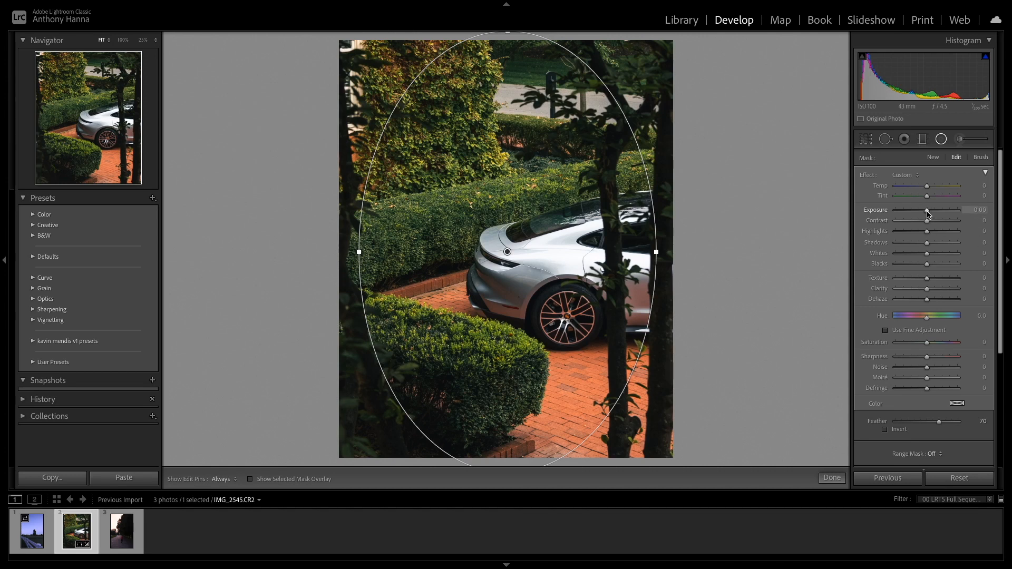
drag(928, 212, 914, 212)
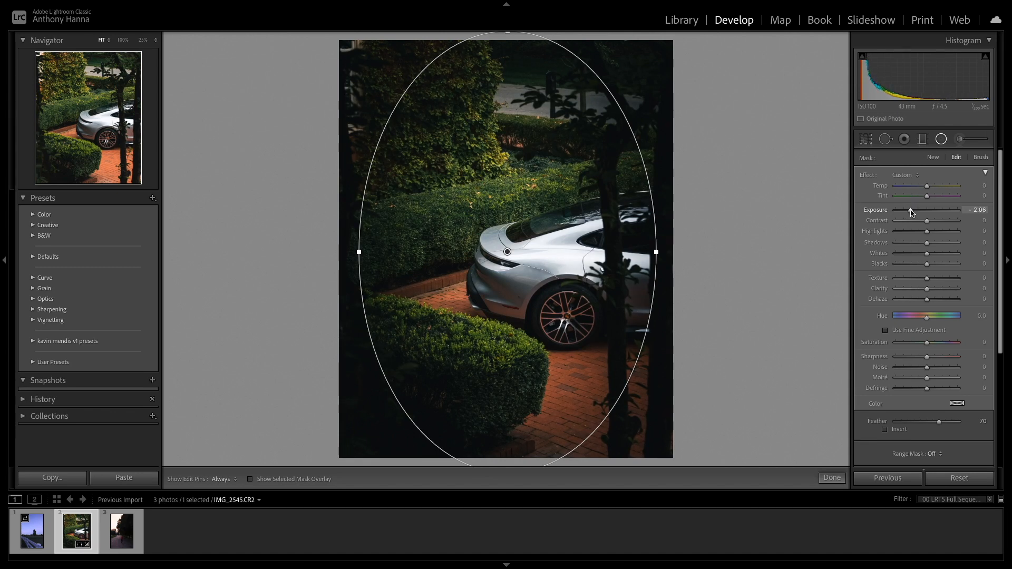
drag(912, 212, 926, 212)
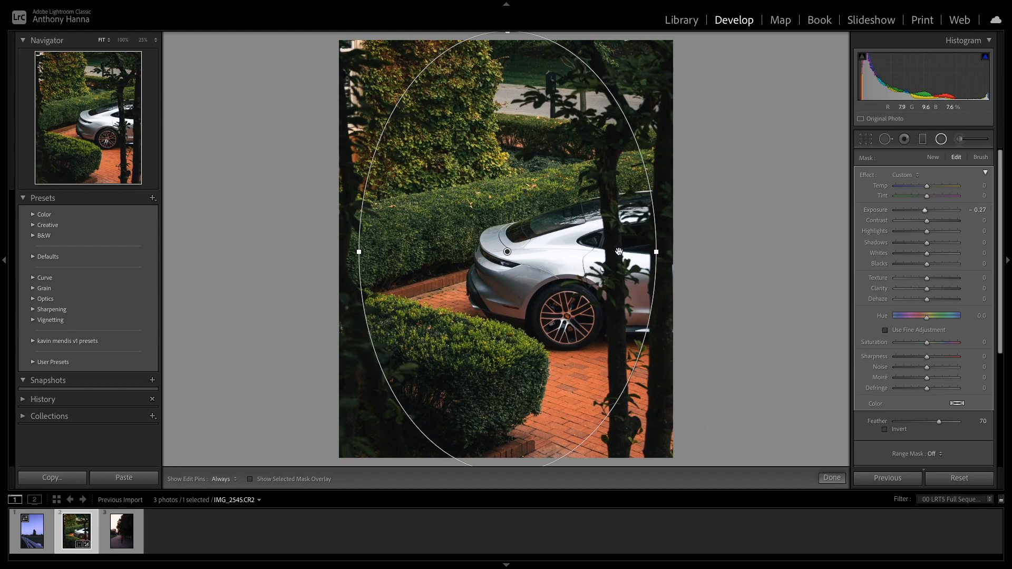
Duplicate the radial filter and shift the copy slightly to the right of the original.
right_click(509, 252)
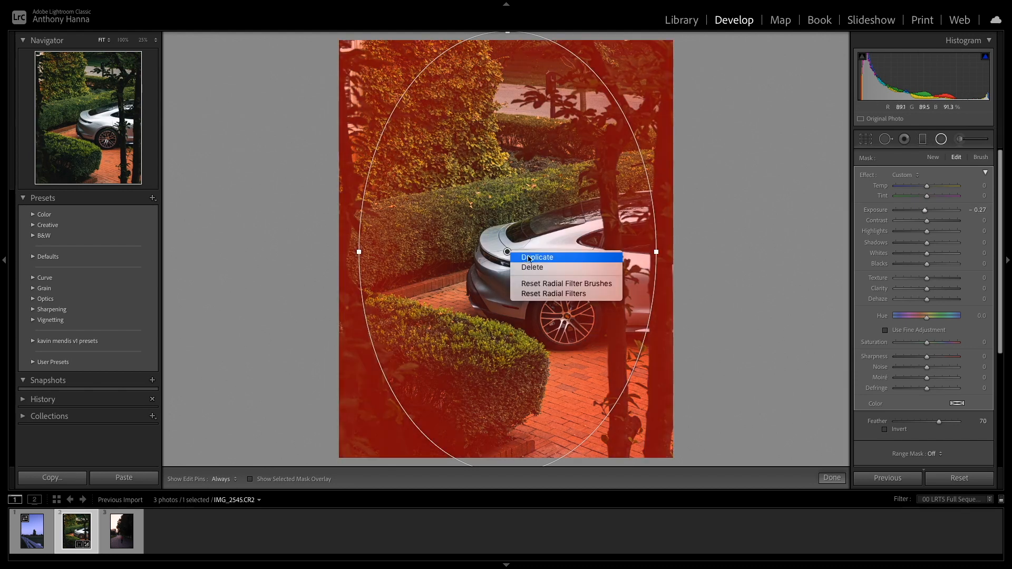
click(518, 257)
drag(507, 253, 515, 255)
click(508, 252)
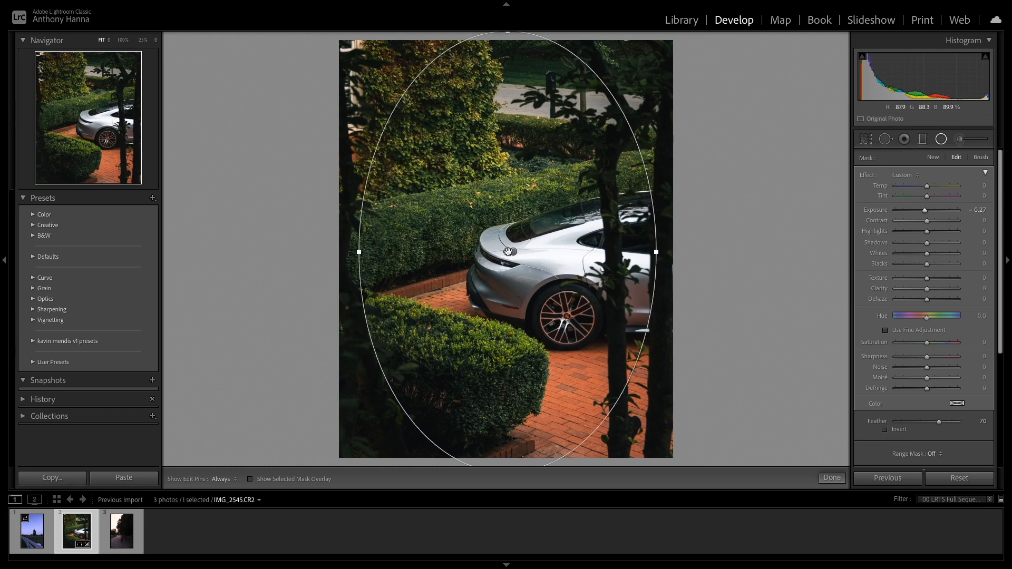
click(513, 253)
click(508, 253)
click(512, 253)
click(507, 252)
click(514, 253)
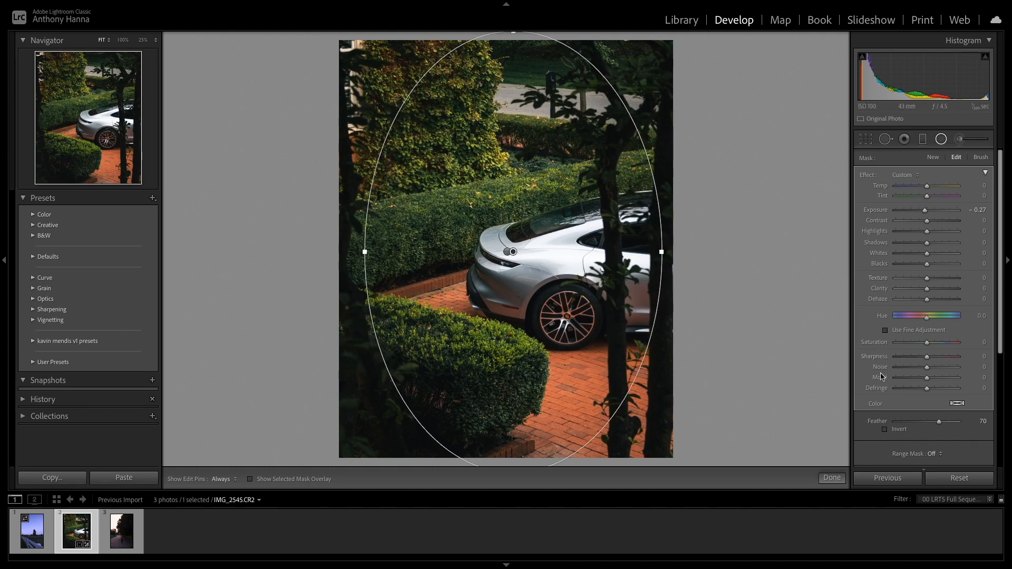
Invert the duplicated radial filter and raise its exposure slightly to brighten the area around the car.
click(885, 430)
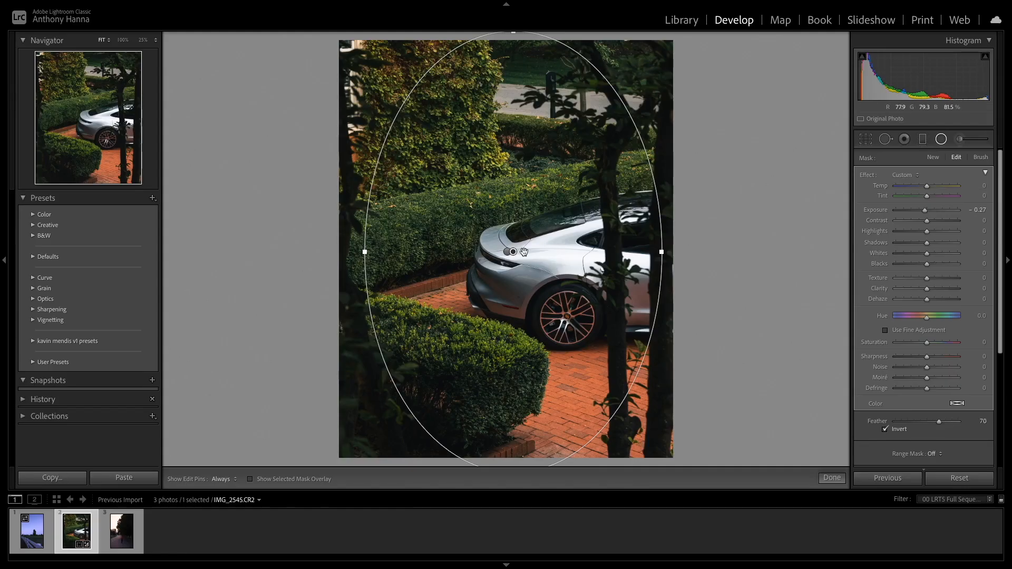
drag(927, 212, 931, 212)
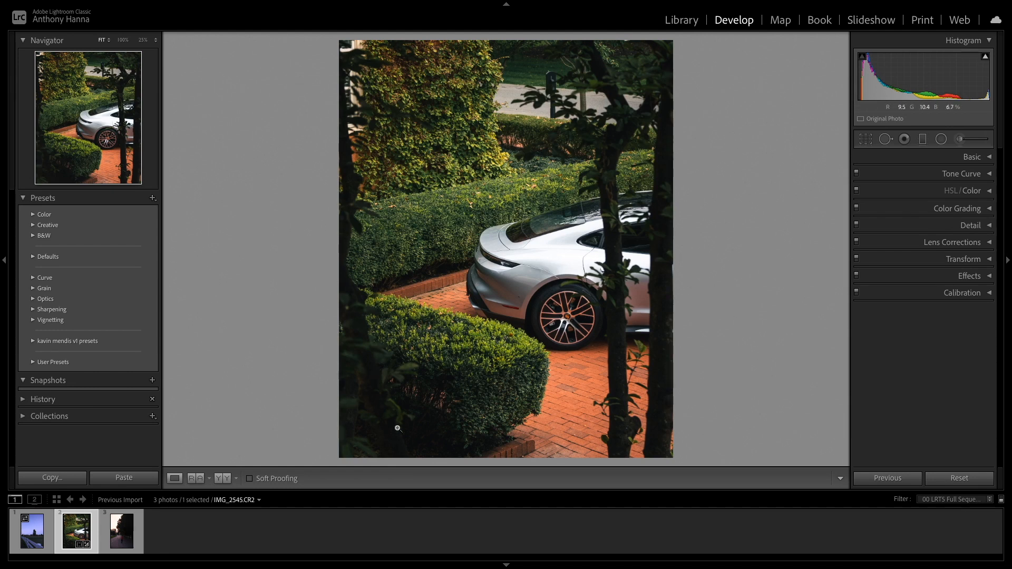
click(984, 157)
click(984, 158)
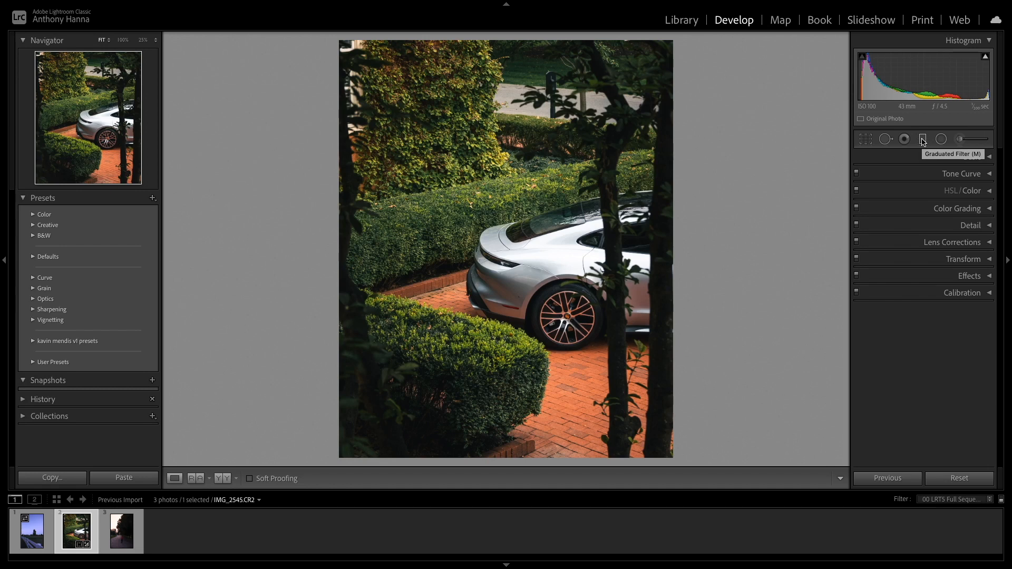
Place a nearly vertical graduated filter over the photo's left edge, checking its coverage with the mask overlay.
click(923, 140)
drag(388, 71, 368, 124)
mouse_move(351, 98)
mouse_down()
mouse_move(311, 156)
mouse_move(322, 222)
mouse_move(398, 254)
mouse_up()
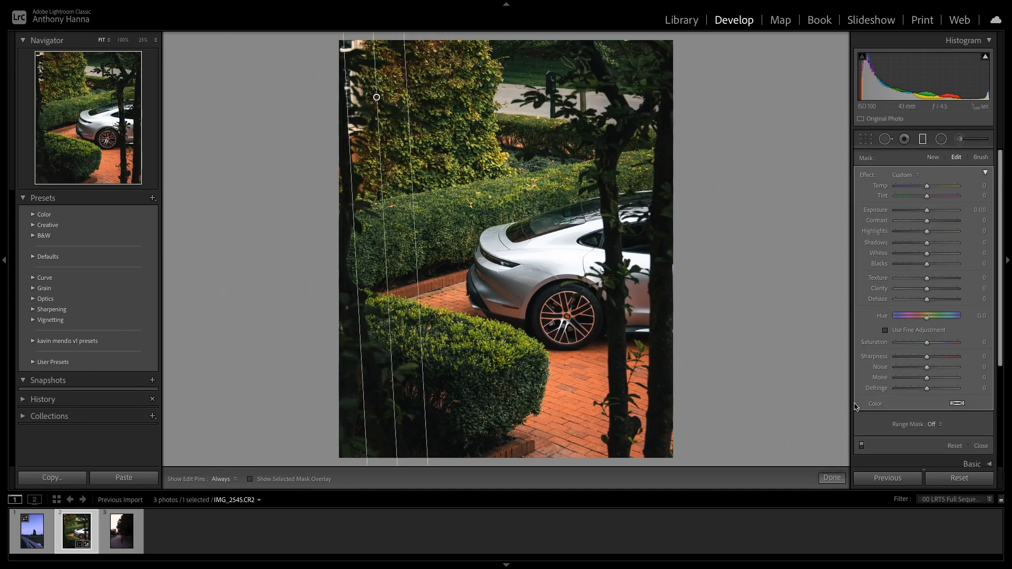
click(251, 481)
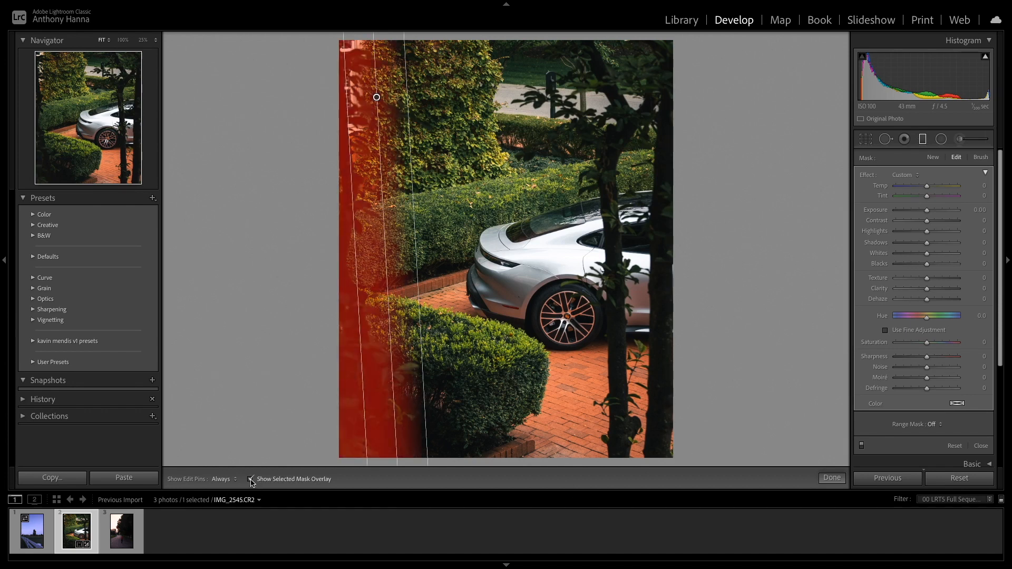
drag(415, 184, 385, 63)
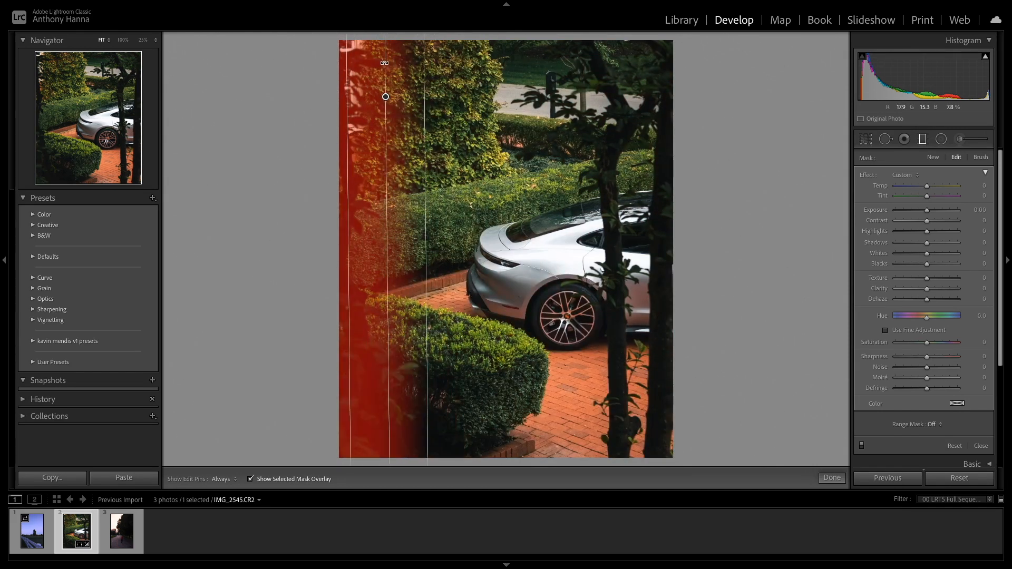
key(o)
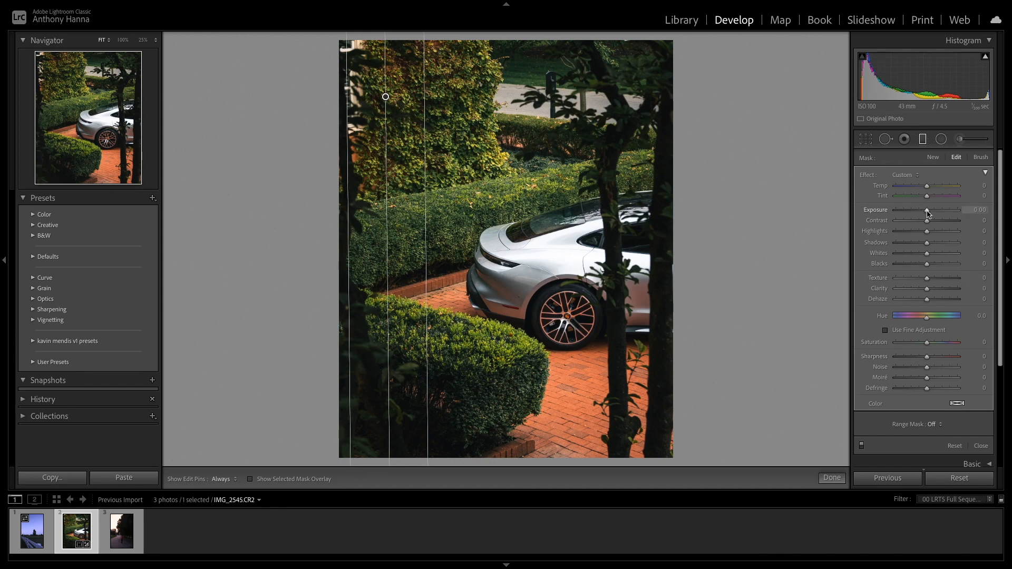
Set the left-edge graduated filter's exposure to -0.49 and narrow its transition.
drag(927, 213, 924, 213)
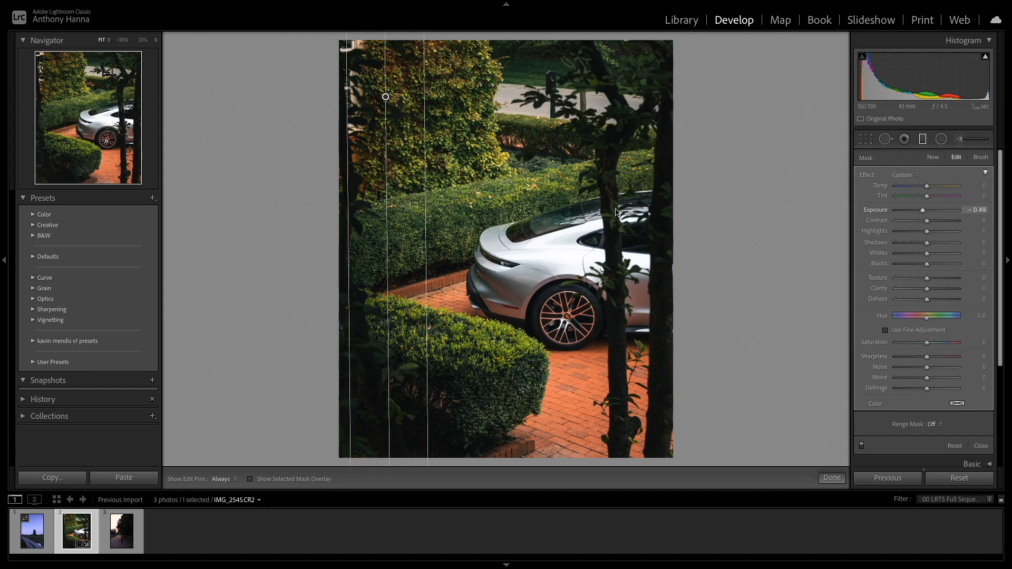
drag(426, 202, 402, 199)
click(833, 477)
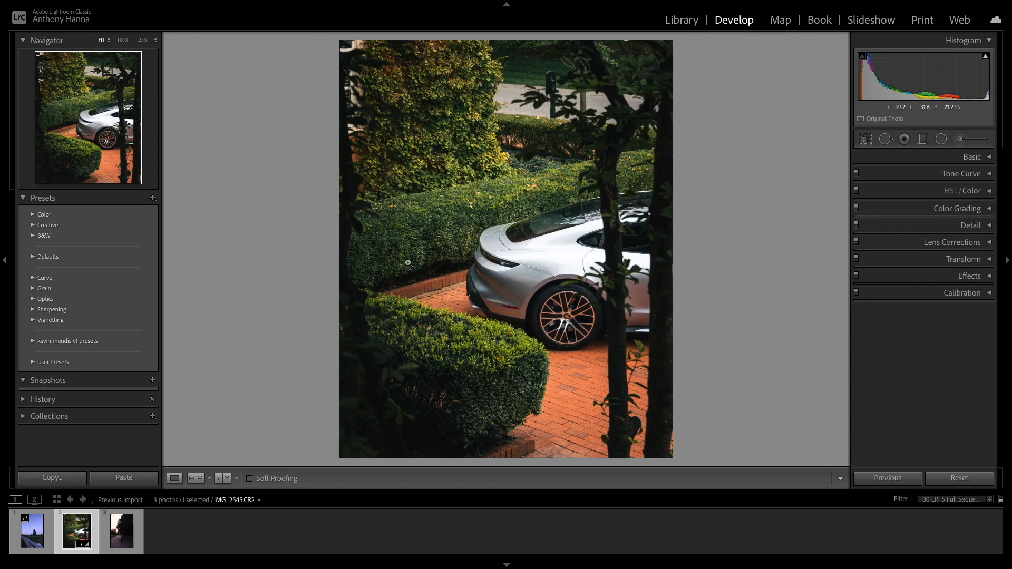
Fine-tune the graduated filter's exposure and placement, and finish the filter edit.
click(923, 138)
drag(924, 212, 925, 212)
drag(624, 177, 622, 178)
click(832, 477)
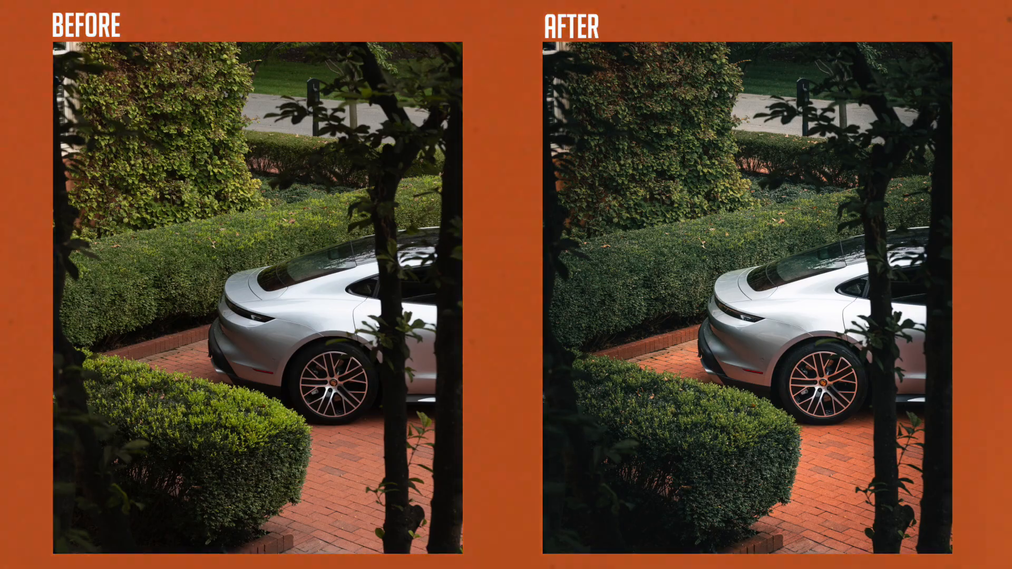